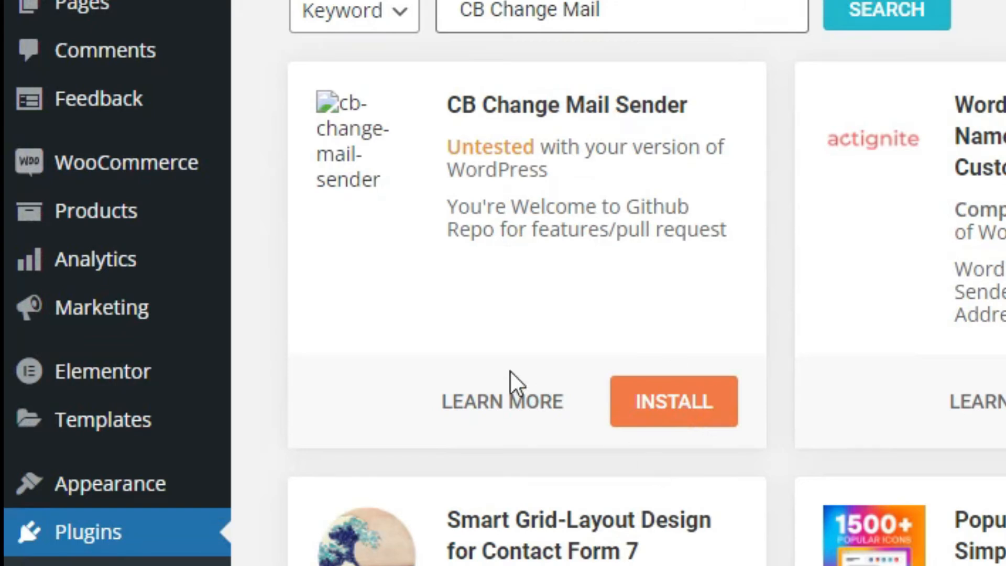
- Install and activate CB Change Mail Sender, then return to the admin Dashboard
{"action": "left_click", "coordinate": [665, 403]}
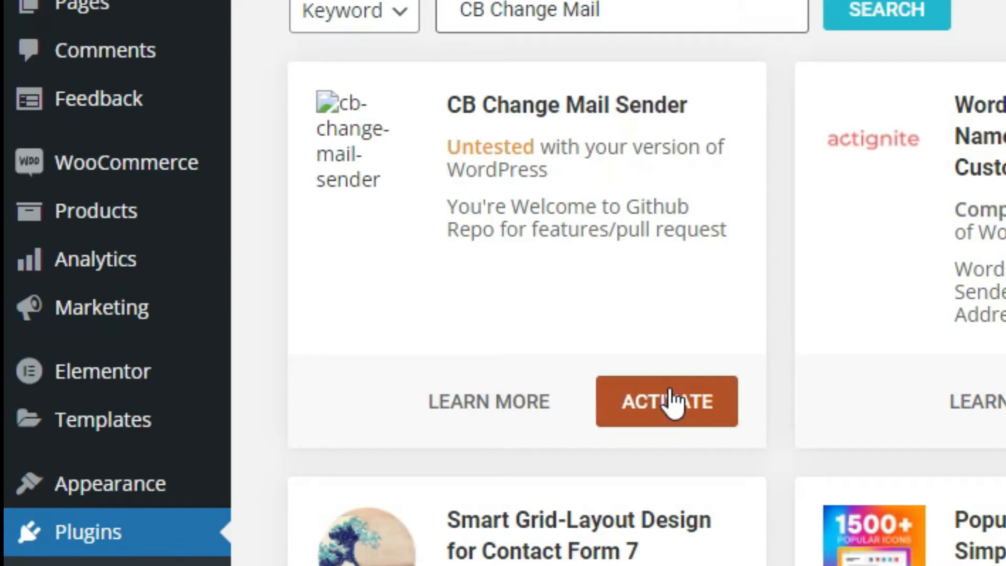
{"action": "left_click", "coordinate": [675, 404]}
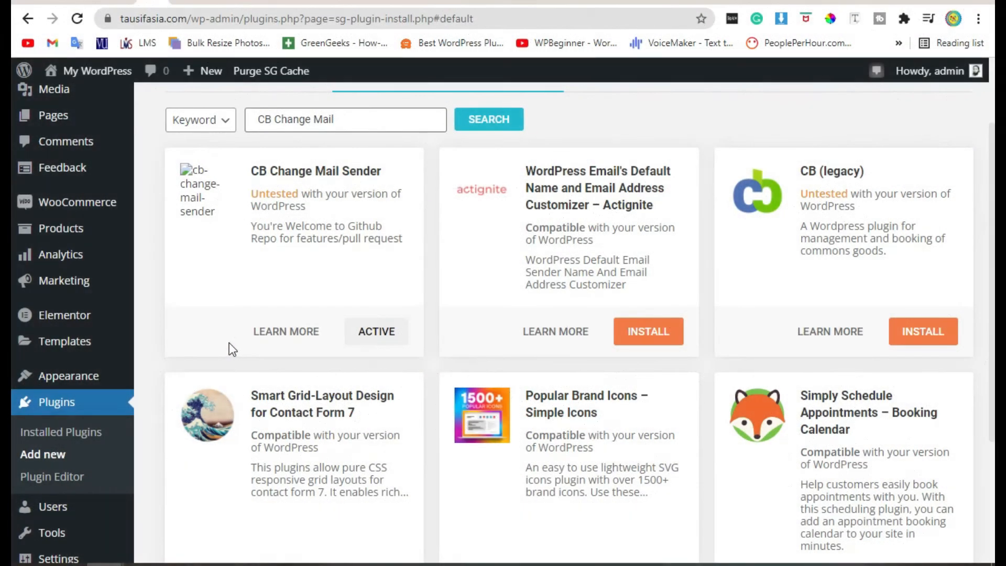
{"action": "scroll", "coordinate": [164, 388], "scroll_direction": "up", "scroll_amount": 2}
{"action": "mouse_move", "coordinate": [76, 115]}
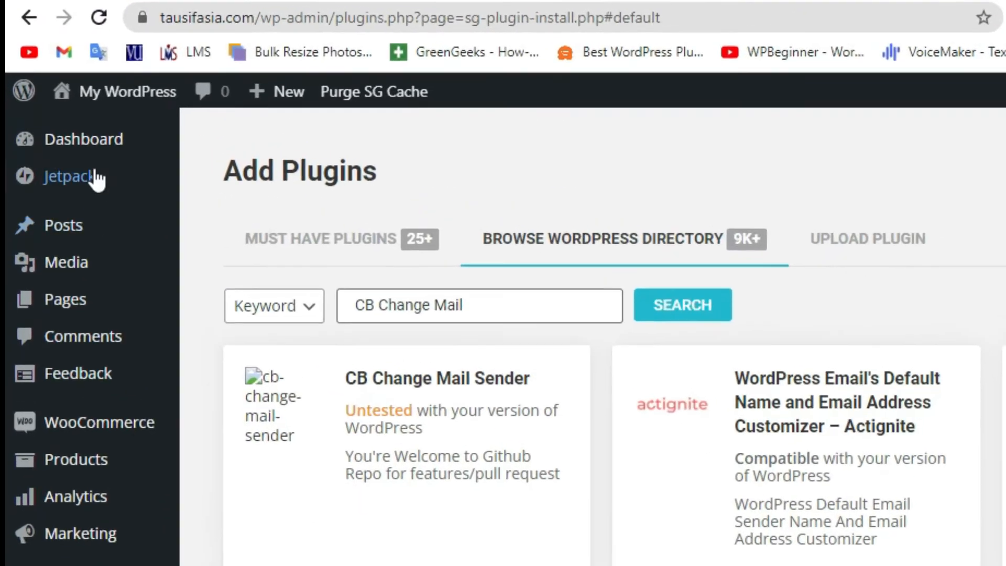
{"action": "left_click", "coordinate": [109, 170]}
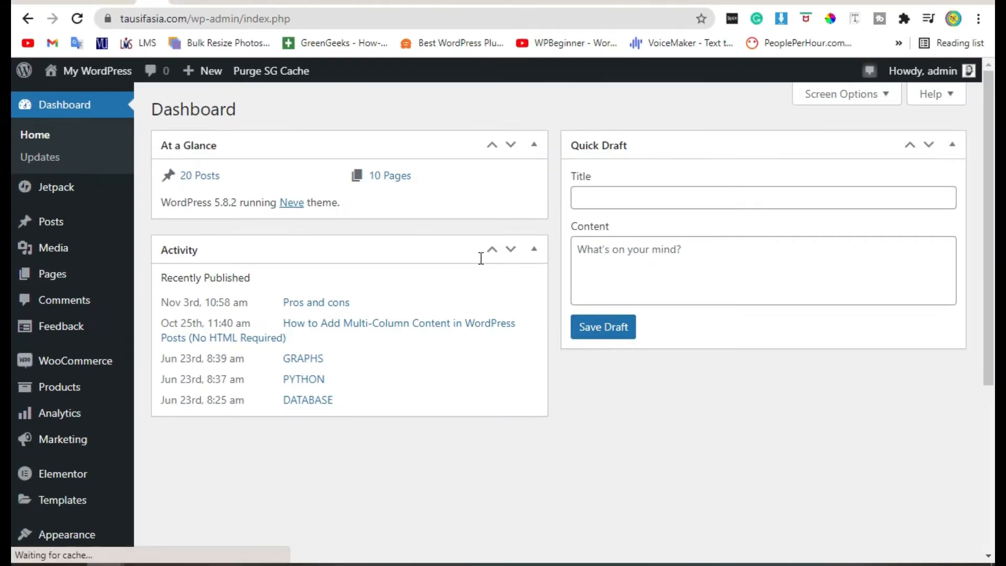
- In CB Mail Sender options, set sender name SoftAsia and a Gmail sender address, then save
{"action": "scroll", "coordinate": [472, 257], "scroll_direction": "down", "scroll_amount": 5}
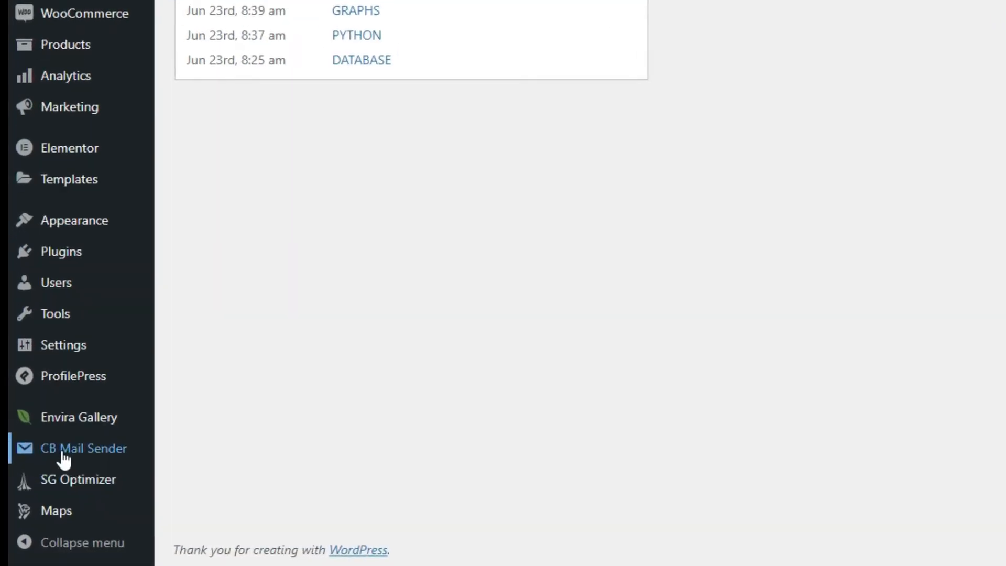
{"action": "left_click", "coordinate": [75, 426]}
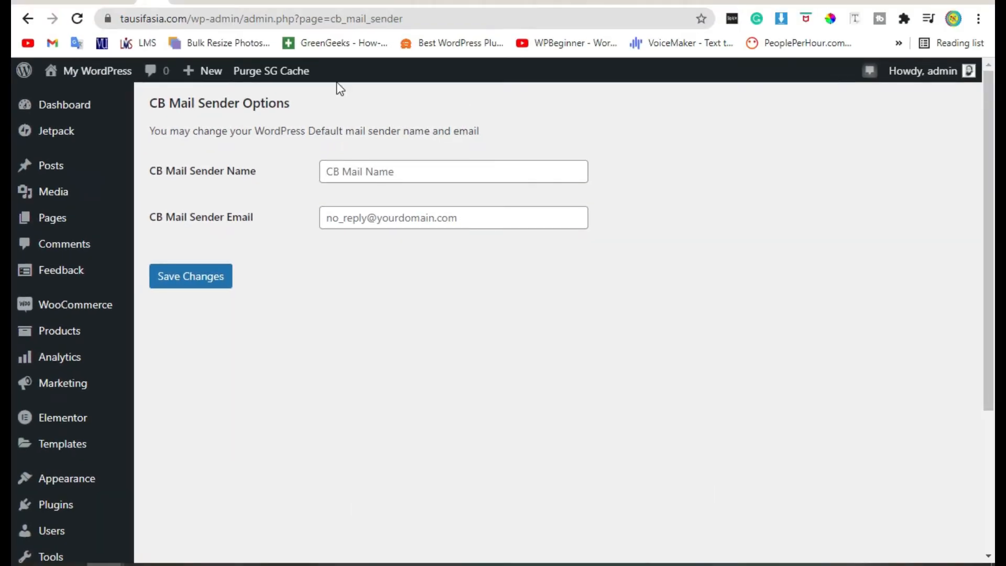
{"action": "double_click", "coordinate": [152, 171]}
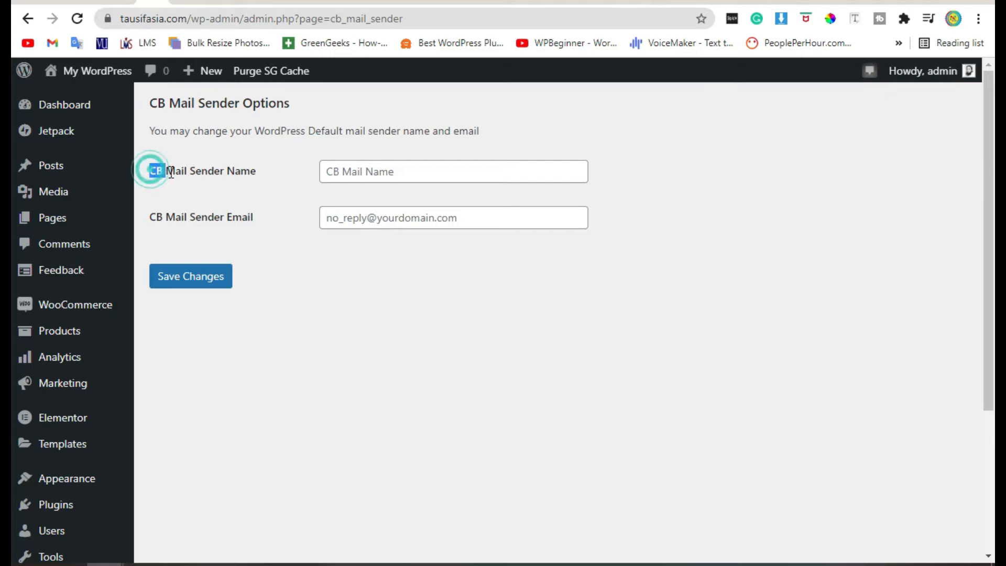
{"action": "left_click", "coordinate": [292, 172]}
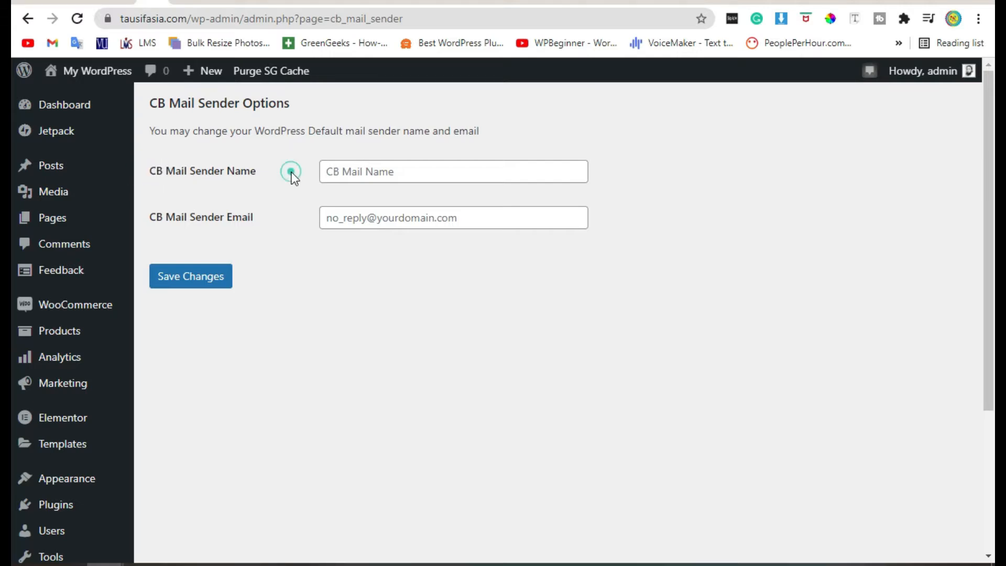
{"action": "left_click", "coordinate": [464, 172]}
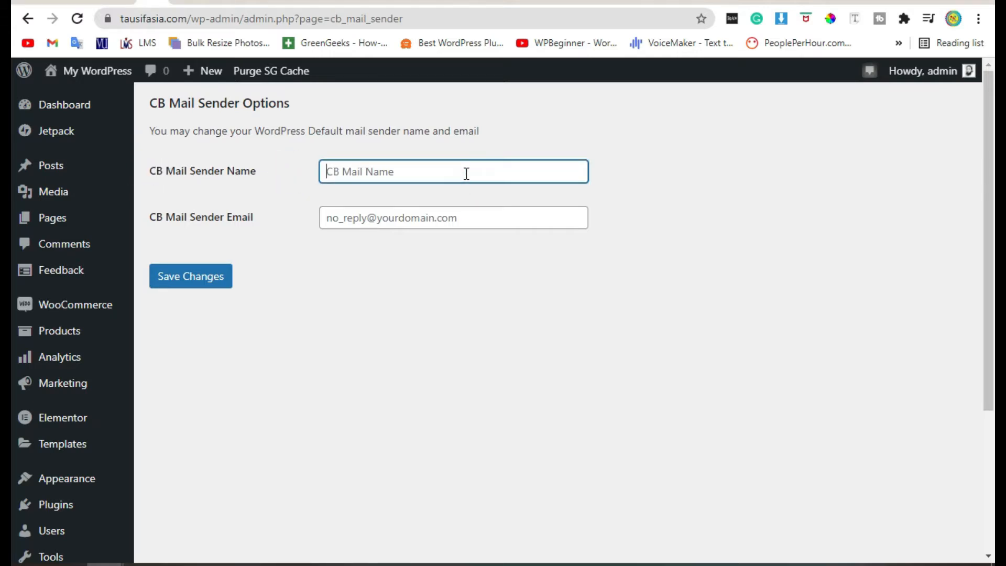
{"action": "type", "text": "Soft"}
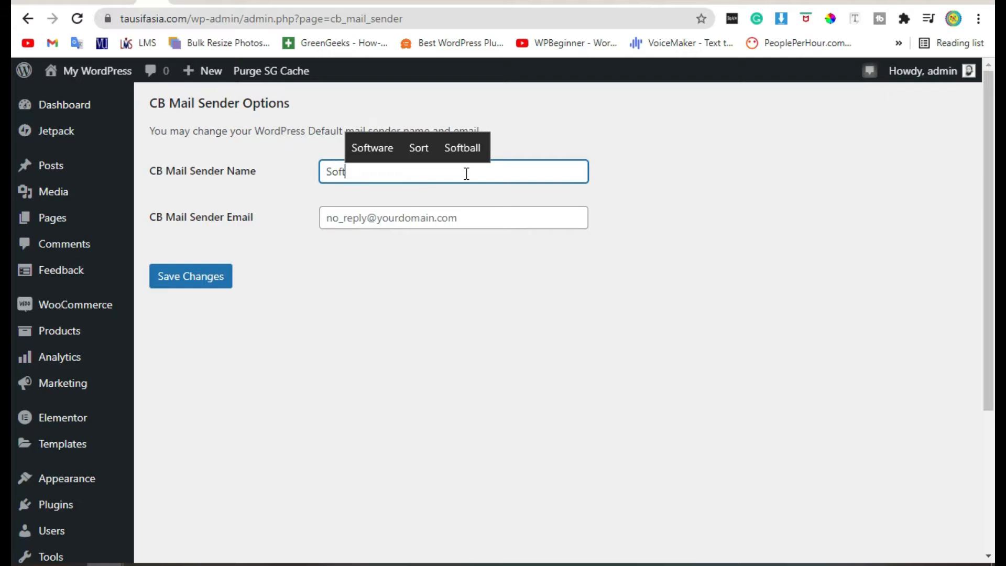
{"action": "type", "text": "Asu"}
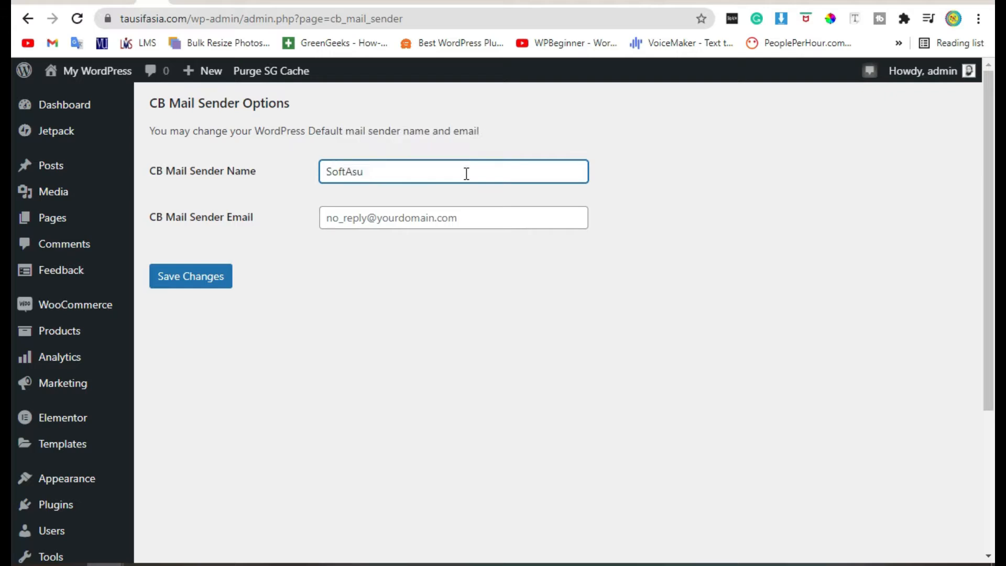
{"action": "type", "text": "aia"}
{"action": "left_click", "coordinate": [435, 220]}
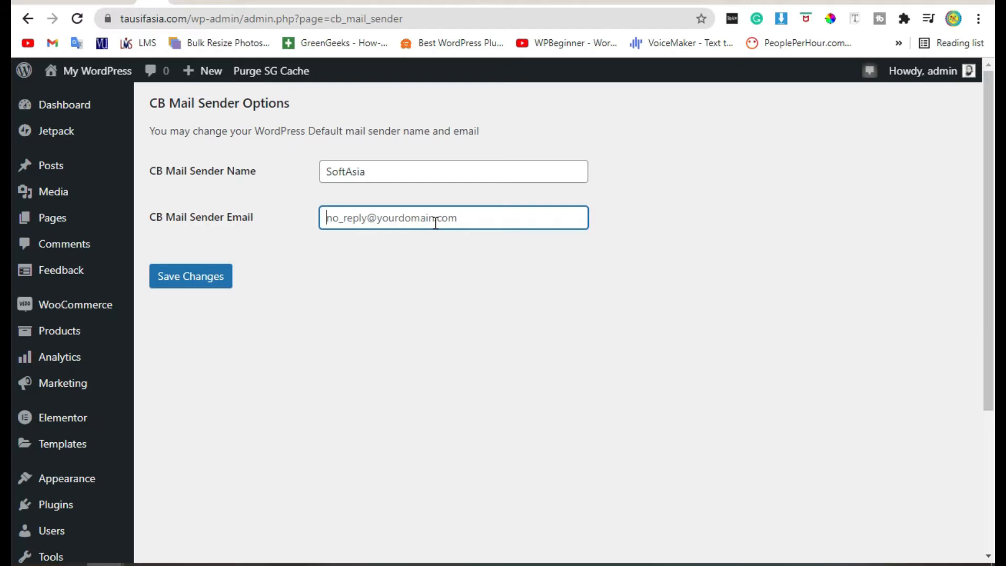
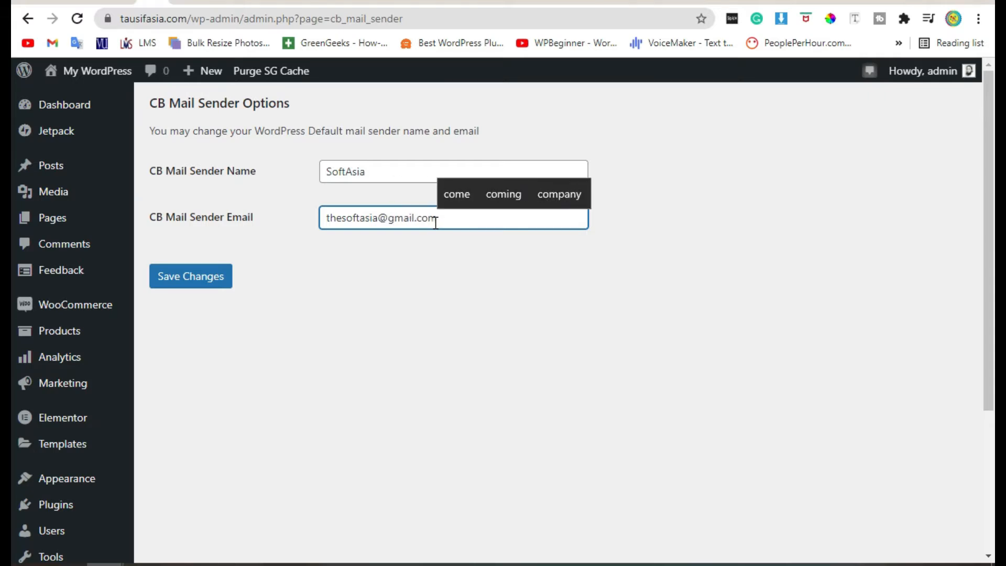
{"action": "left_click", "coordinate": [215, 274]}
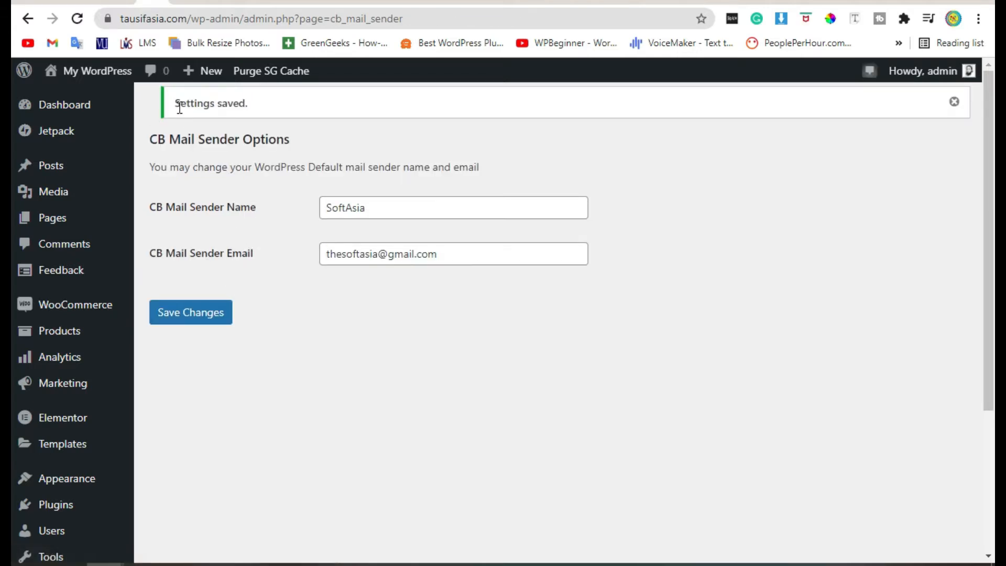
{"action": "left_click_drag", "start_coordinate": [253, 105], "coordinate": [175, 104]}
{"action": "left_click", "coordinate": [247, 250]}
{"action": "double_click", "coordinate": [229, 252]}
{"action": "left_click", "coordinate": [463, 296]}
{"action": "left_click_drag", "start_coordinate": [450, 253], "coordinate": [321, 253]}
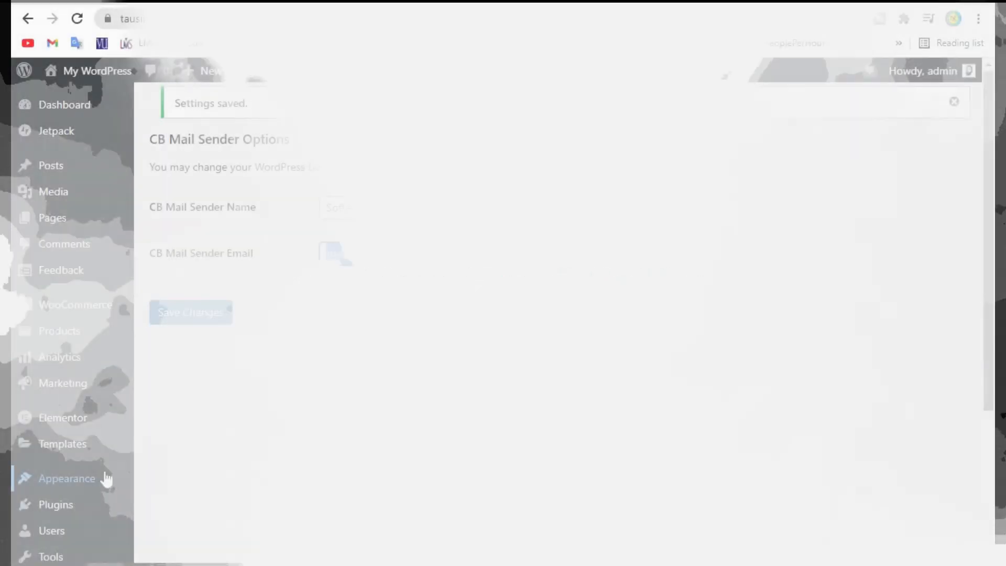
{"action": "scroll", "coordinate": [137, 303], "scroll_direction": "down", "scroll_amount": 4}
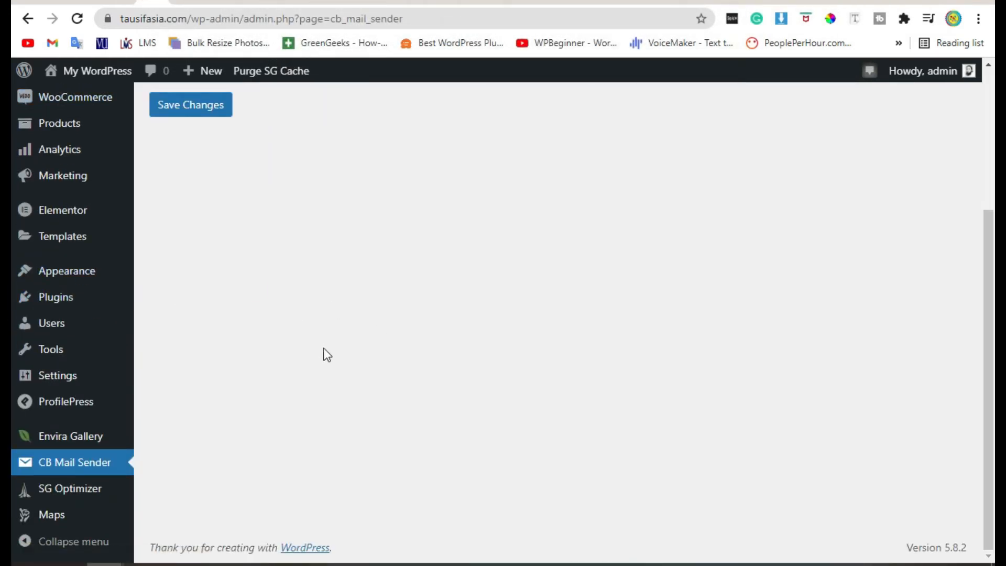
{"action": "mouse_move", "coordinate": [86, 308]}
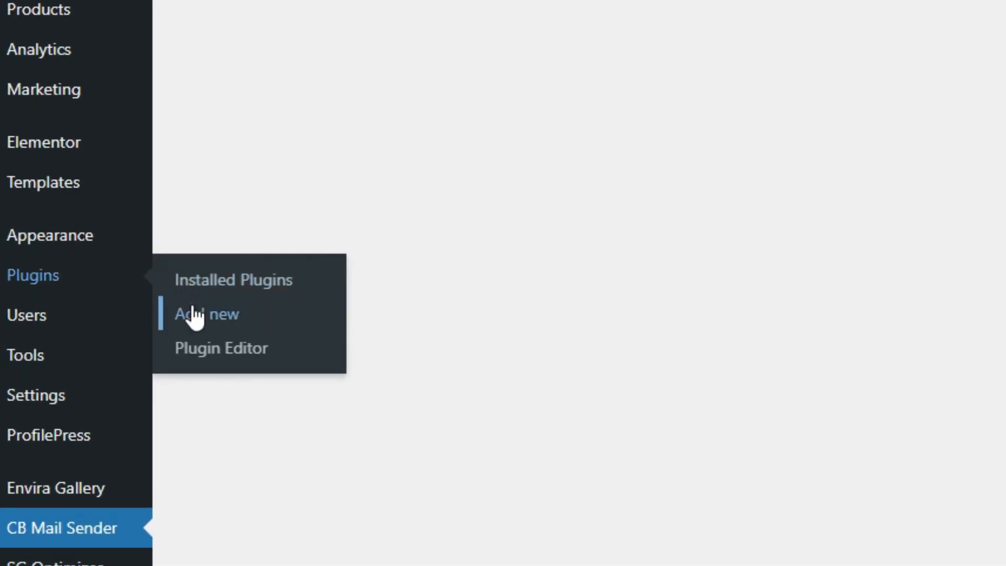
- Search Add Plugins for 'Check email'
{"action": "left_click", "coordinate": [191, 308]}
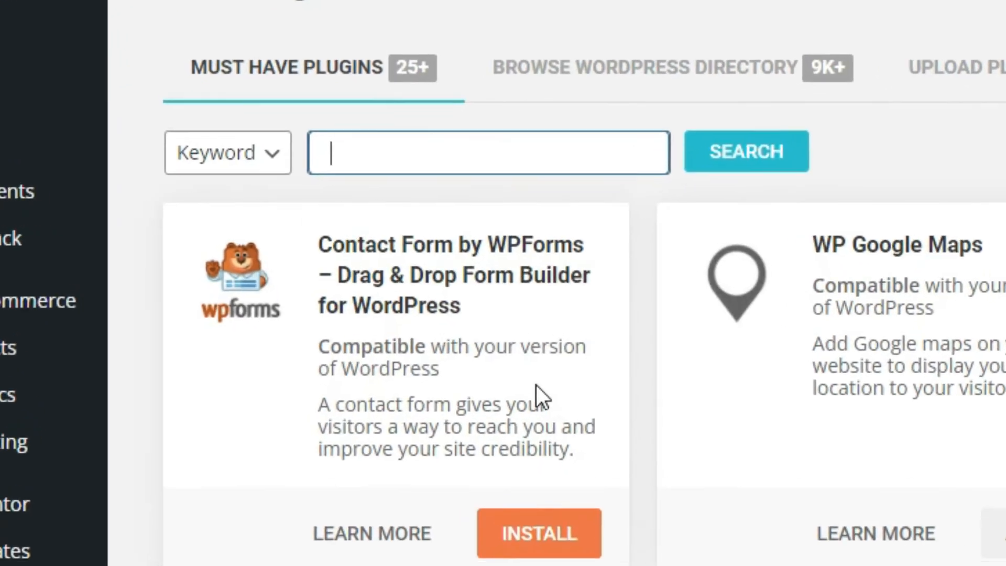
{"action": "type", "text": "Ch"}
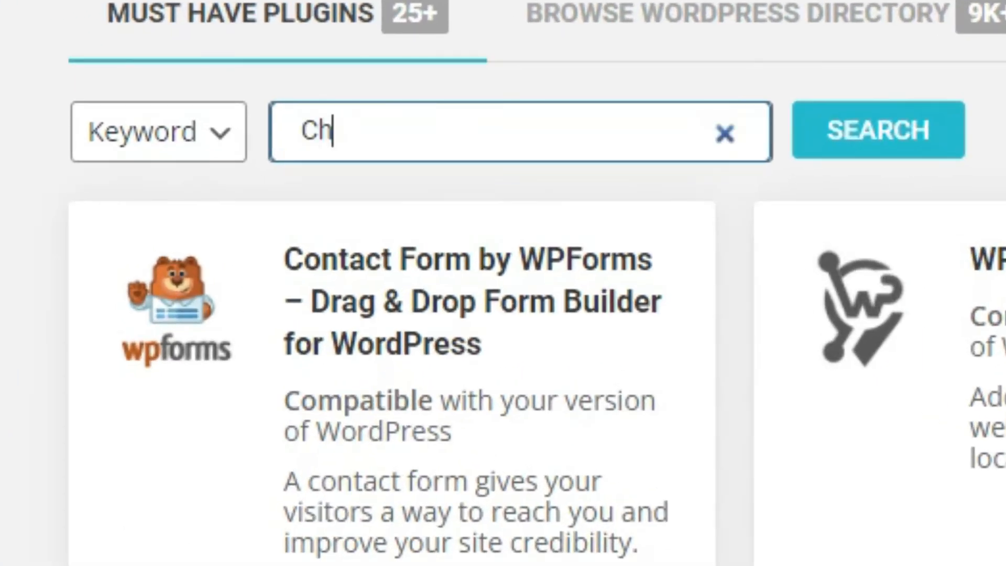
{"action": "type", "text": "ecj"}
{"action": "key", "text": "BackSpace"}
{"action": "type", "text": "k "}
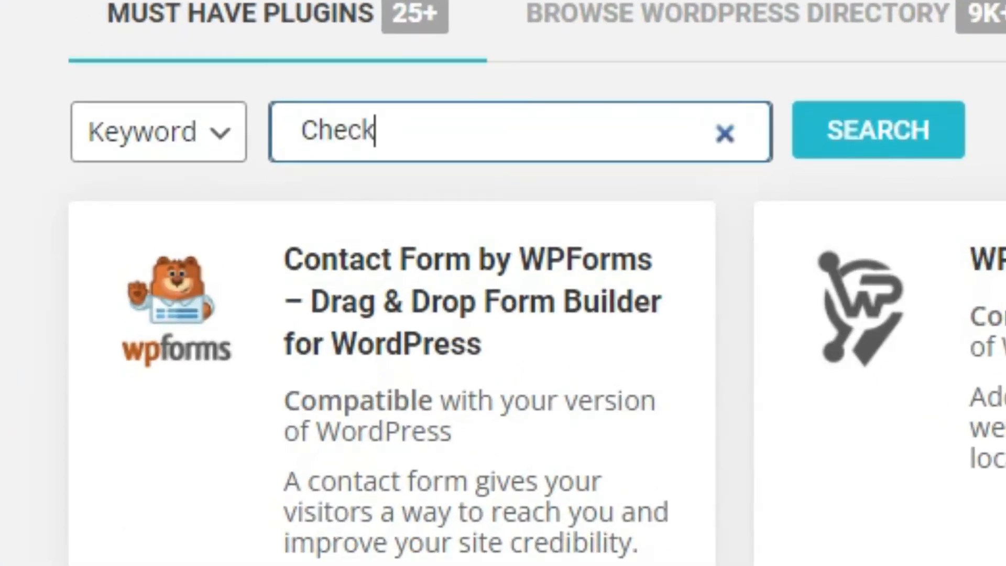
{"action": "type", "text": "email"}
{"action": "key", "text": "Return"}
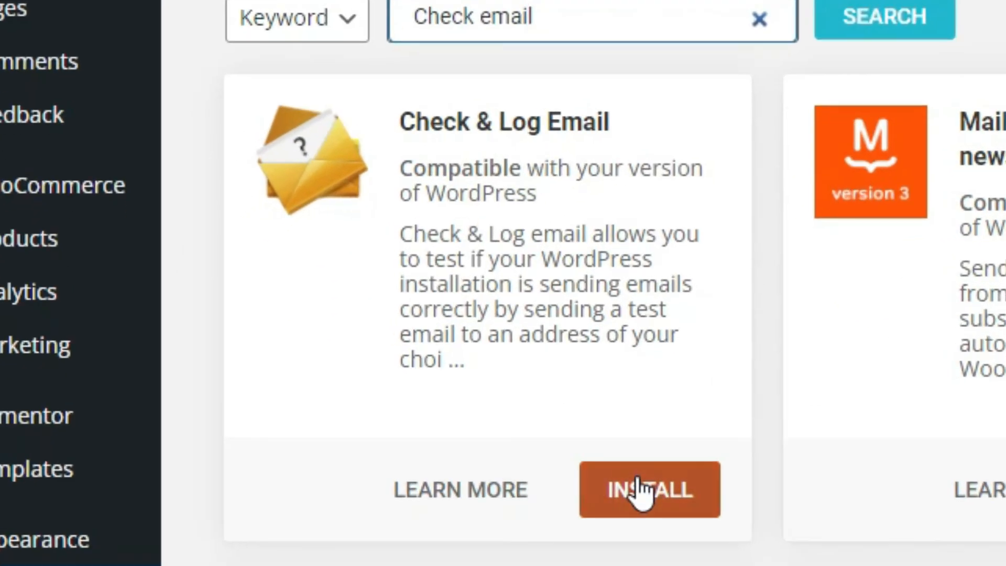
- Install and activate Check & Log Email, then go to the Dashboard
{"action": "left_click", "coordinate": [369, 454]}
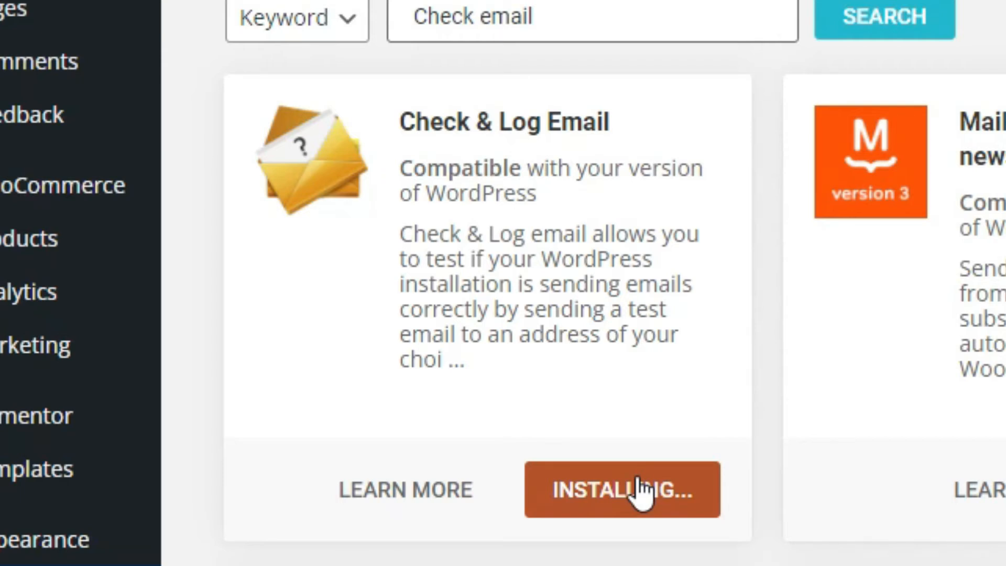
{"action": "left_click", "coordinate": [640, 490]}
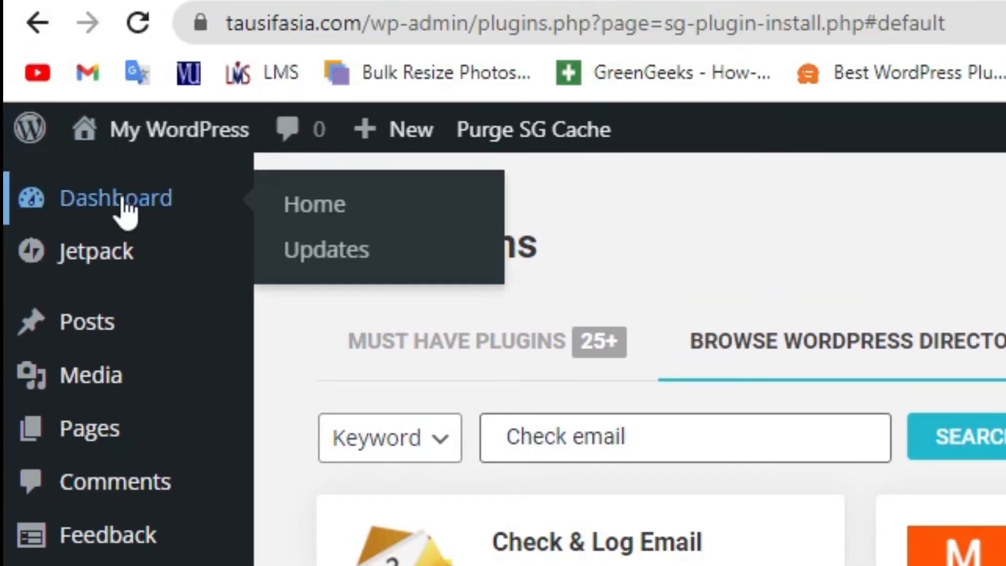
{"action": "left_click", "coordinate": [123, 202]}
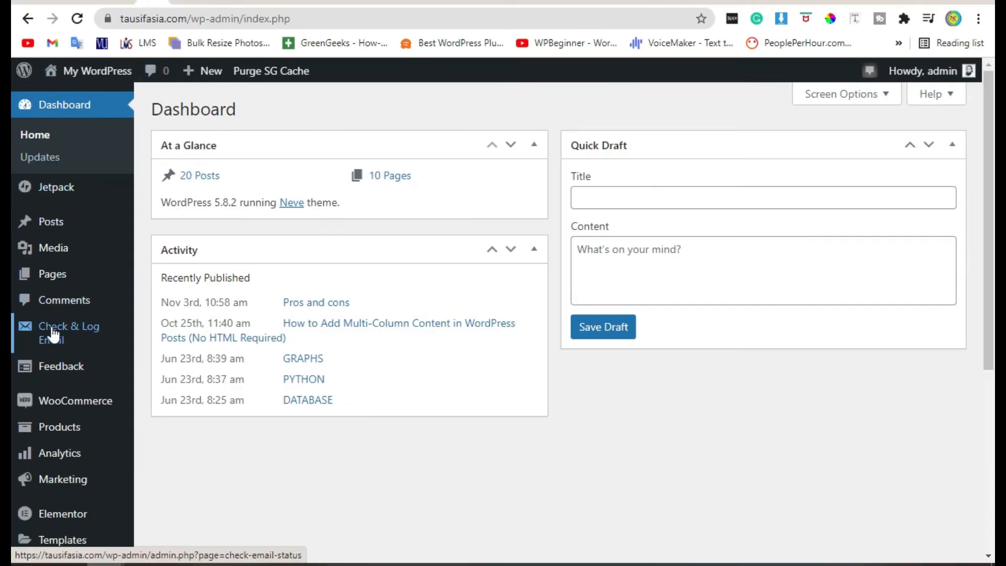
- On the Check & Log Email Status page, enter the recipient's Gmail address as the test recipient
{"action": "mouse_move", "coordinate": [54, 334]}
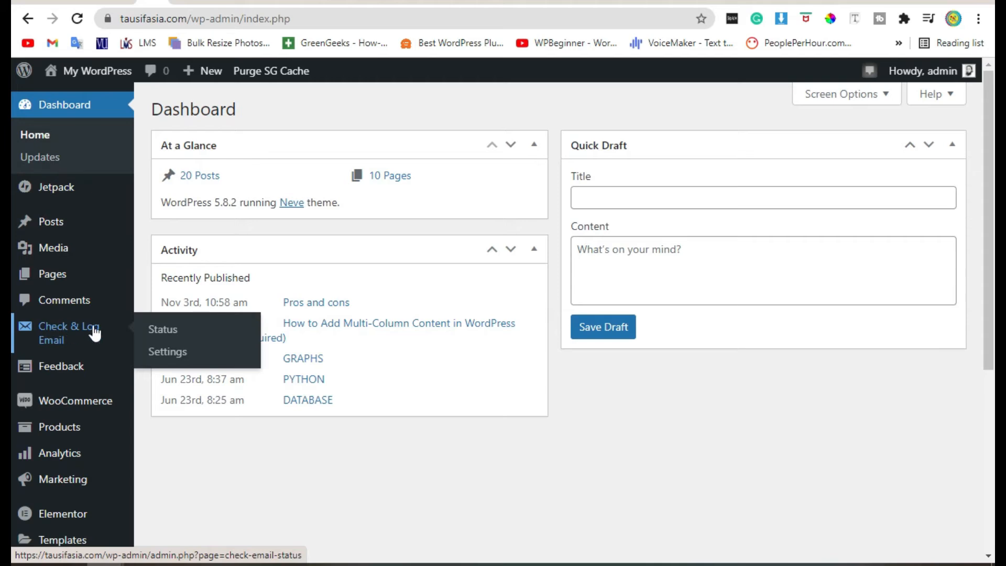
{"action": "left_click", "coordinate": [54, 341]}
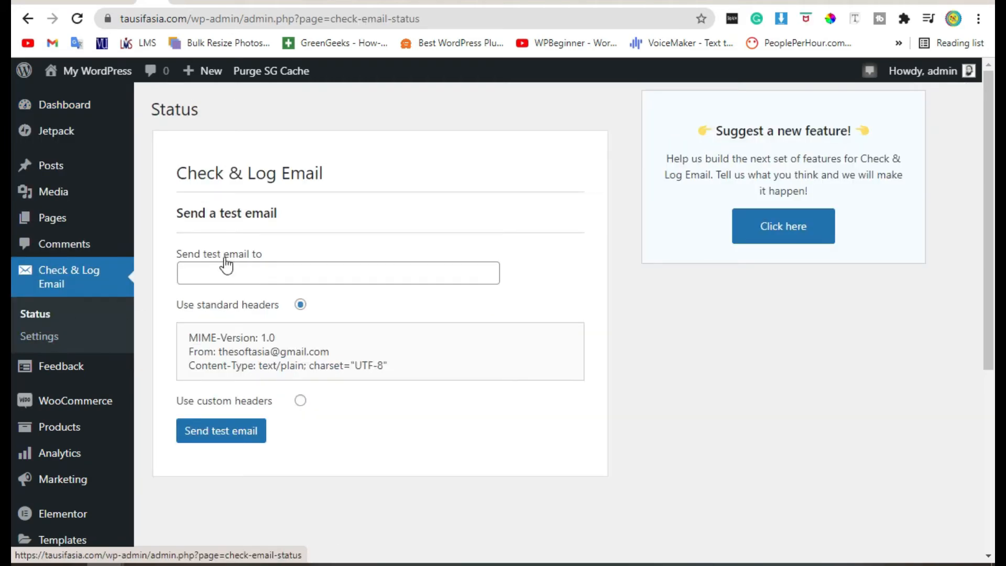
{"action": "left_click", "coordinate": [257, 270]}
{"action": "left_click_drag", "start_coordinate": [269, 254], "coordinate": [207, 256]}
{"action": "left_click", "coordinate": [236, 267]}
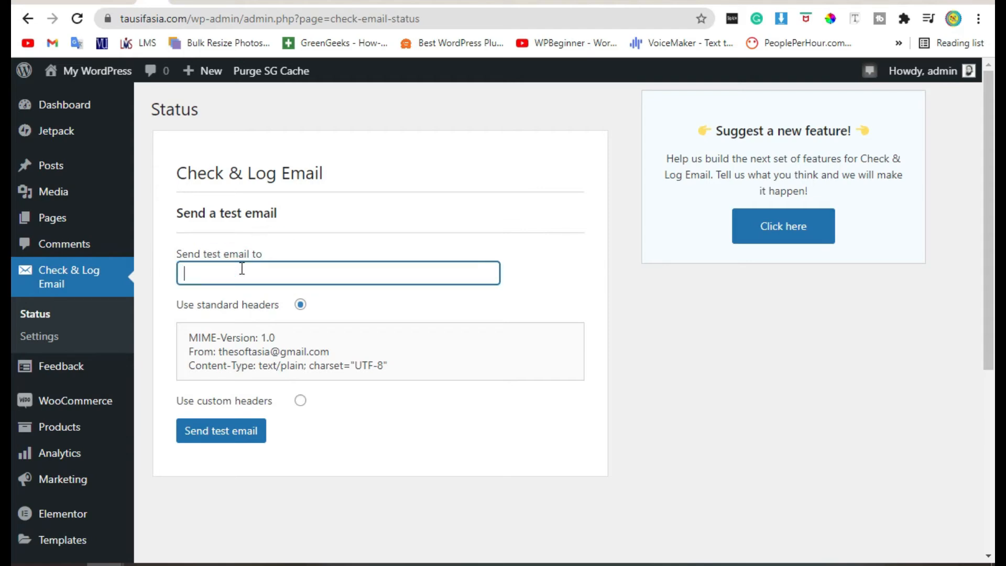
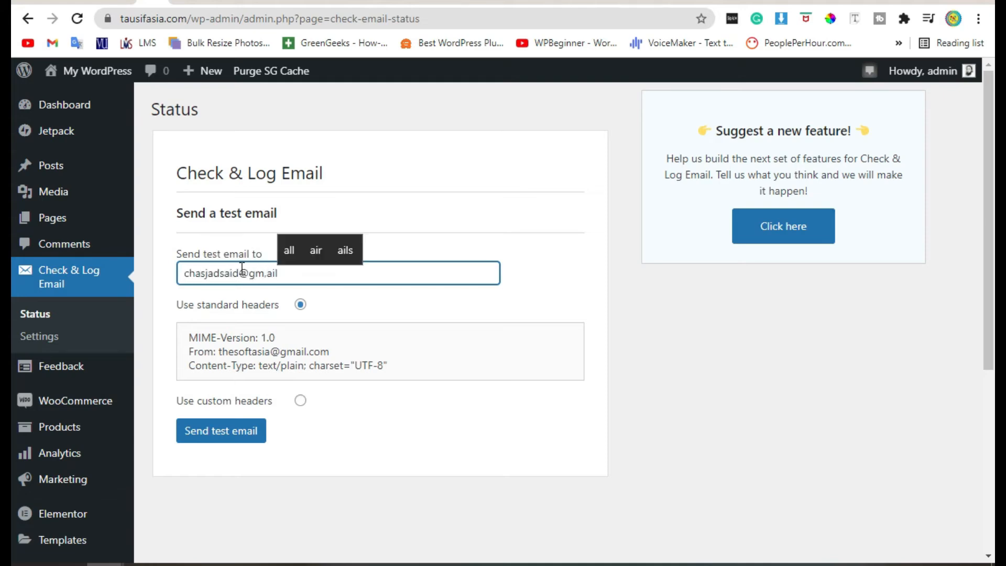
{"action": "key", "text": "Left"}
{"action": "key", "text": "Left"}
{"action": "key", "text": "Left"}
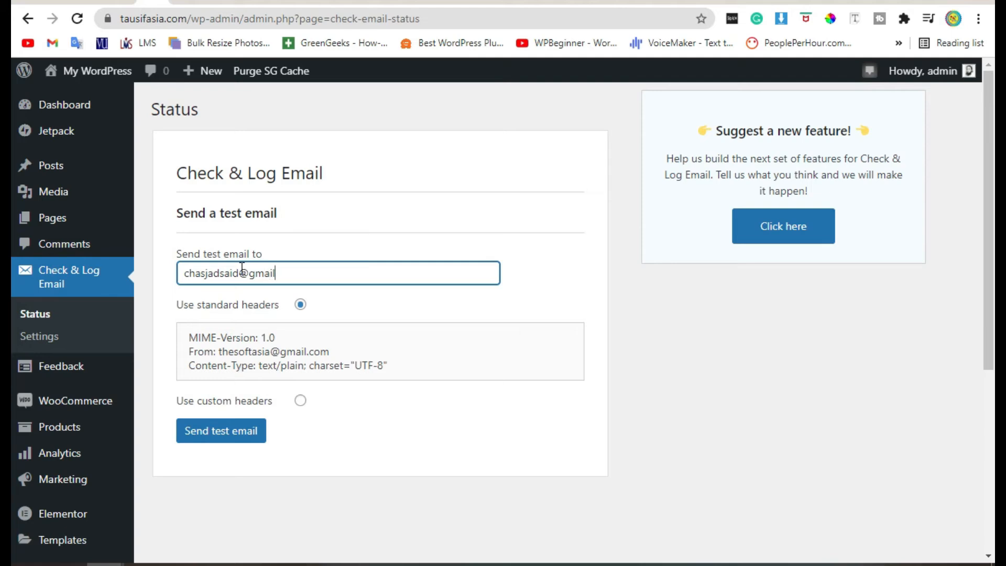
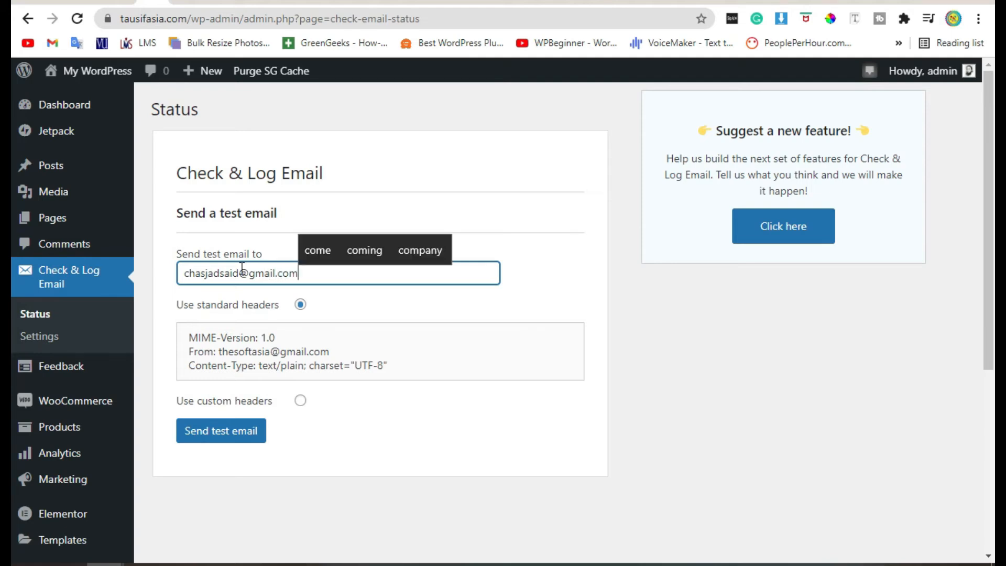
- Send the test email and switch to the Gmail inbox
{"action": "left_click", "coordinate": [190, 433]}
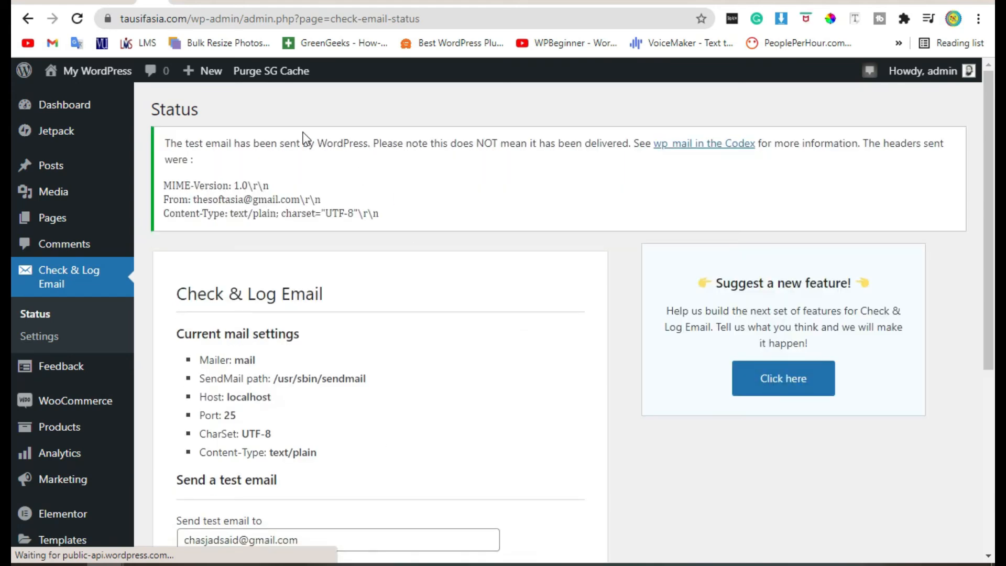
{"action": "left_click_drag", "start_coordinate": [172, 144], "coordinate": [183, 145]}
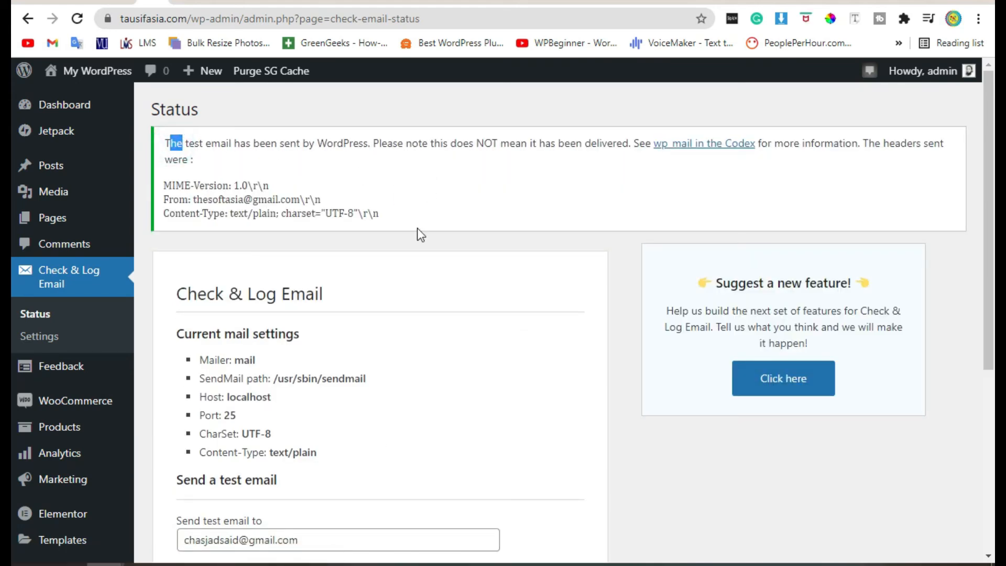
{"action": "scroll", "coordinate": [417, 231], "scroll_direction": "down", "scroll_amount": 4}
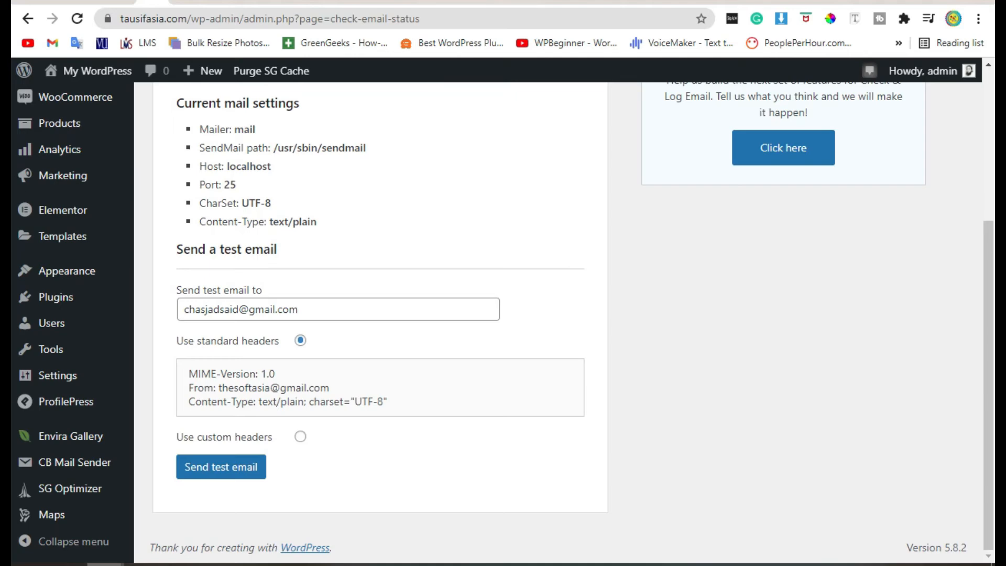
{"action": "left_click", "coordinate": [421, 515]}
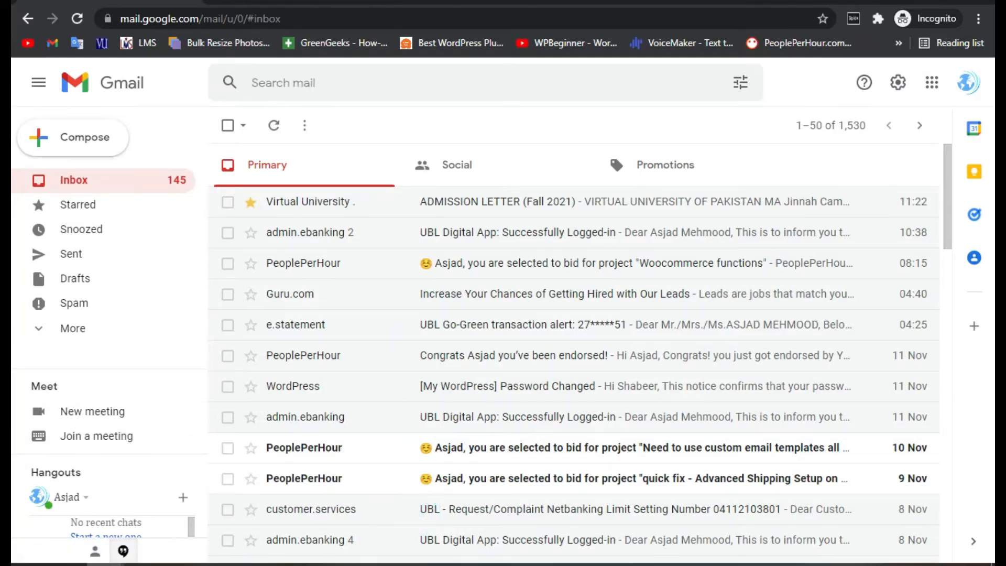
- Reload Gmail and open the SoftAsia test email under Promotions
{"action": "left_click", "coordinate": [75, 17]}
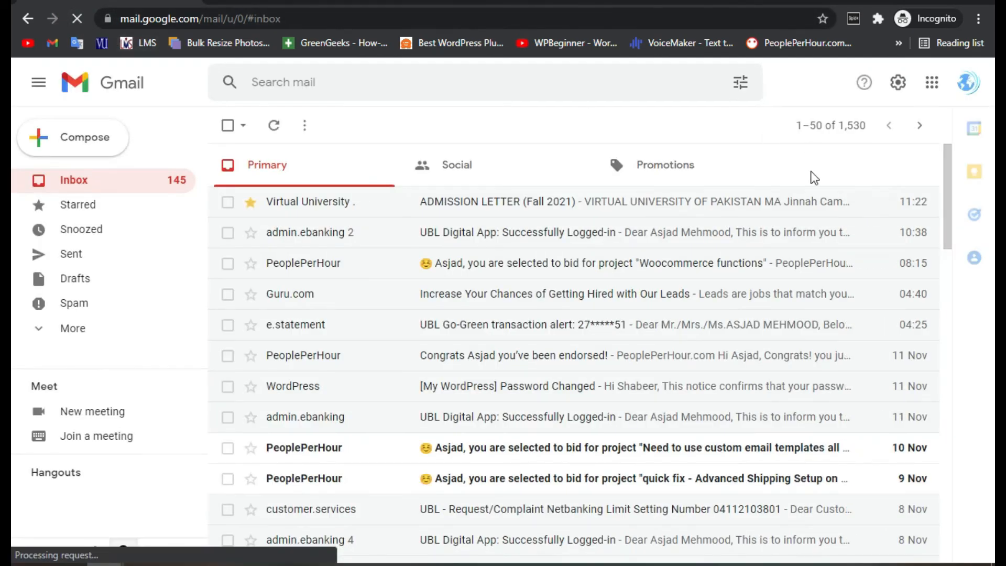
{"action": "left_click", "coordinate": [648, 177]}
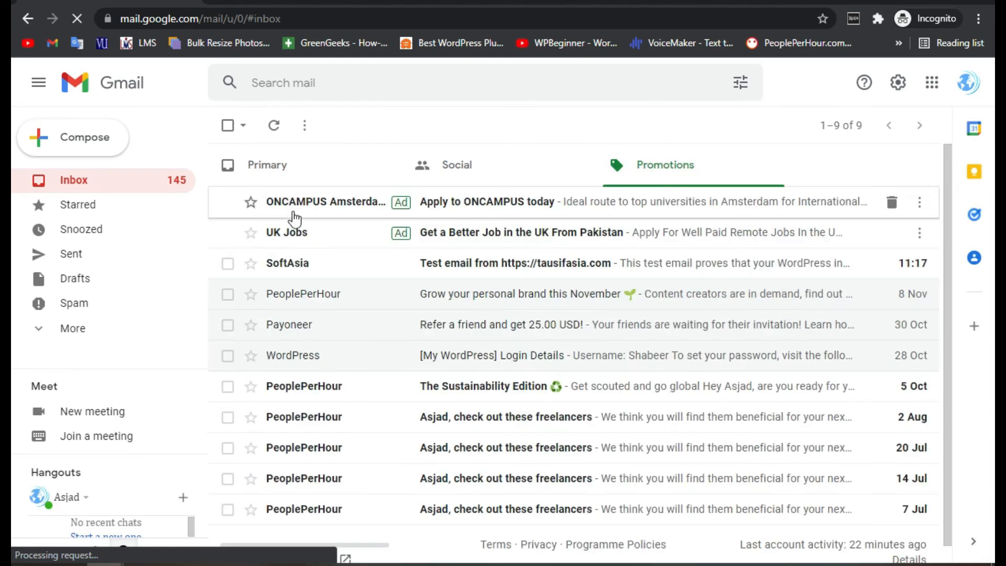
{"action": "left_click", "coordinate": [307, 269]}
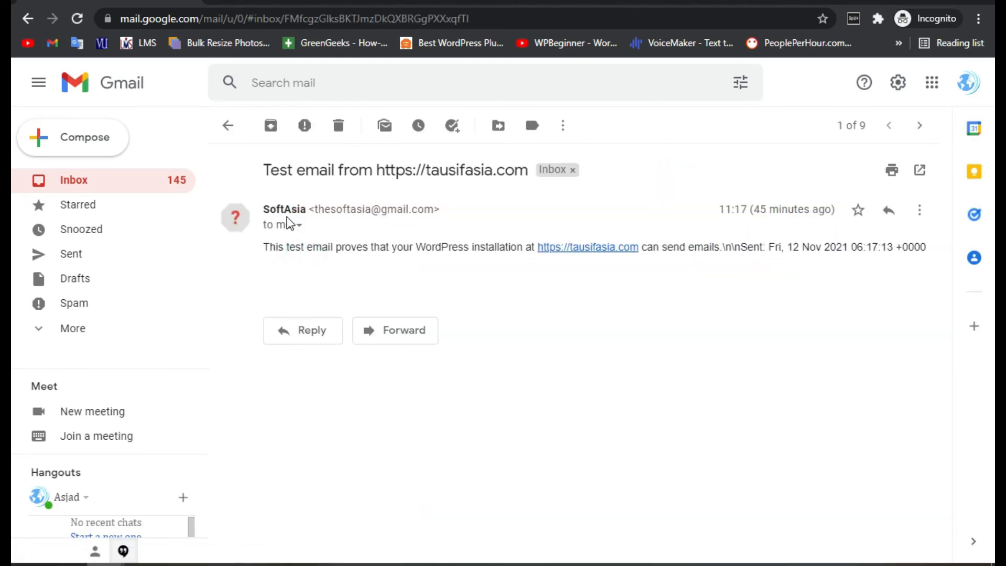
- Inspect the sender address and the message body confirming the site can send emails
{"action": "left_click_drag", "start_coordinate": [311, 208], "coordinate": [475, 247]}
{"action": "left_click", "coordinate": [454, 265]}
{"action": "left_click_drag", "start_coordinate": [273, 250], "coordinate": [308, 250]}
{"action": "left_click_drag", "start_coordinate": [542, 263], "coordinate": [543, 247]}
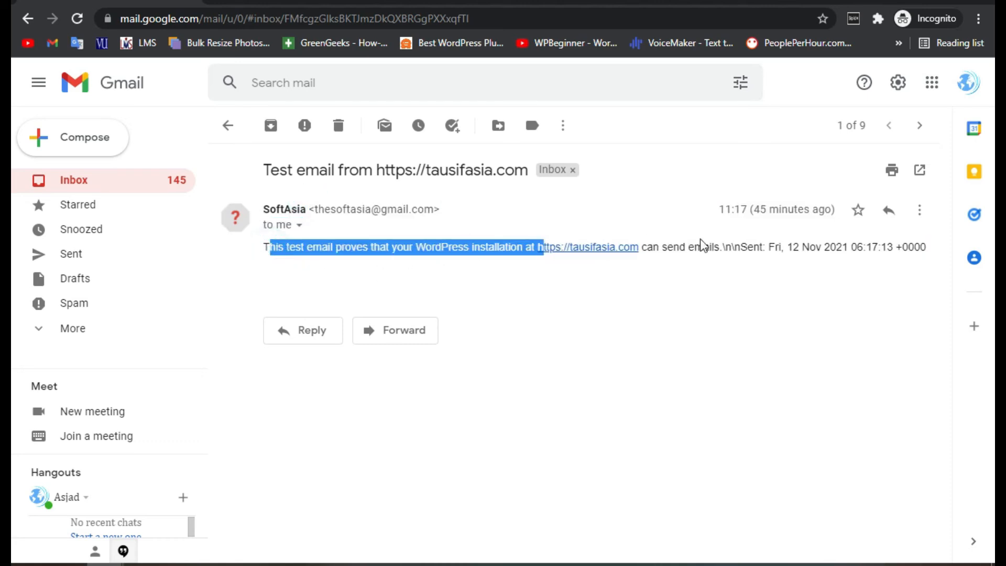
{"action": "left_click_drag", "start_coordinate": [722, 247], "coordinate": [497, 250]}
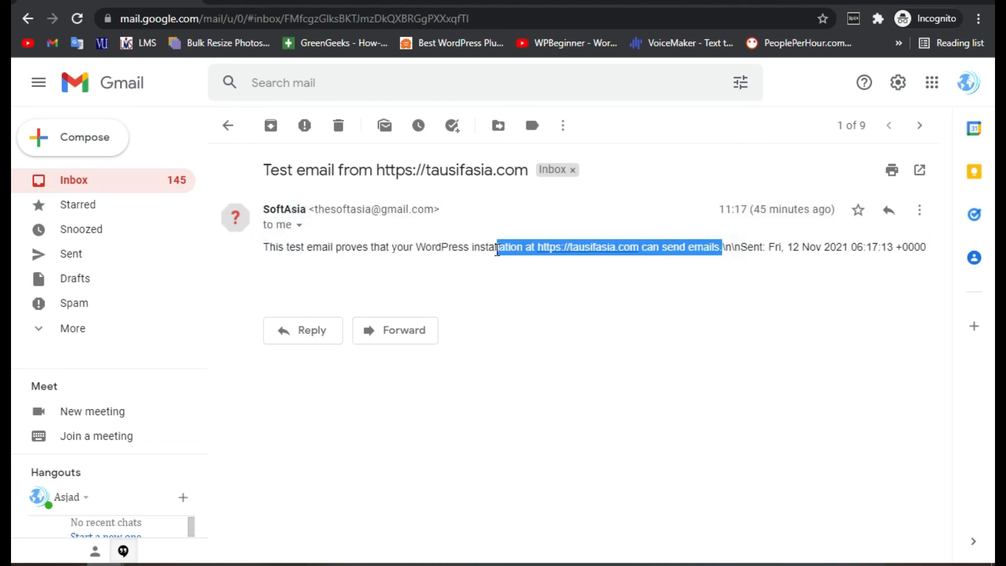
{"action": "left_click", "coordinate": [448, 266]}
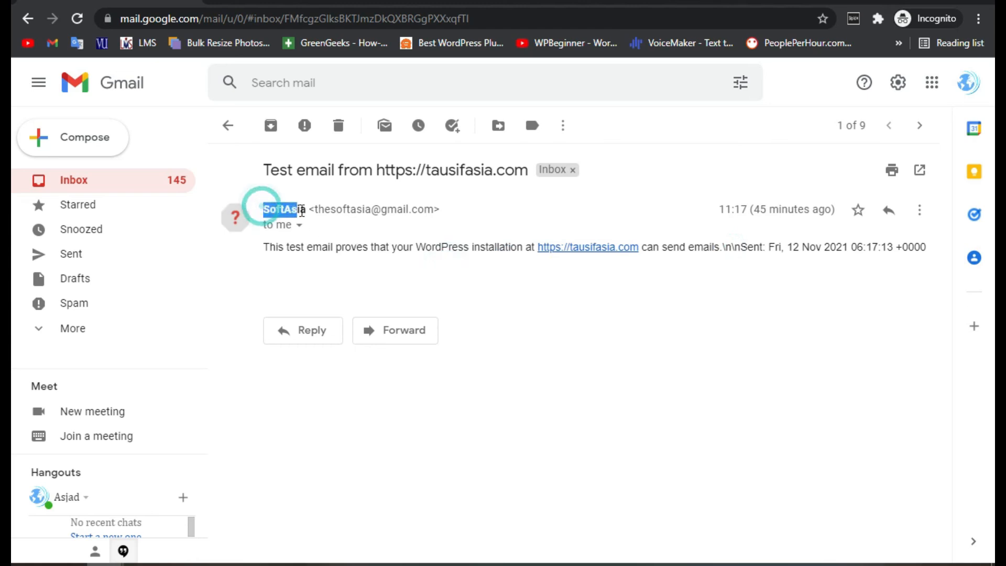
{"action": "left_click_drag", "start_coordinate": [320, 210], "coordinate": [416, 225]}
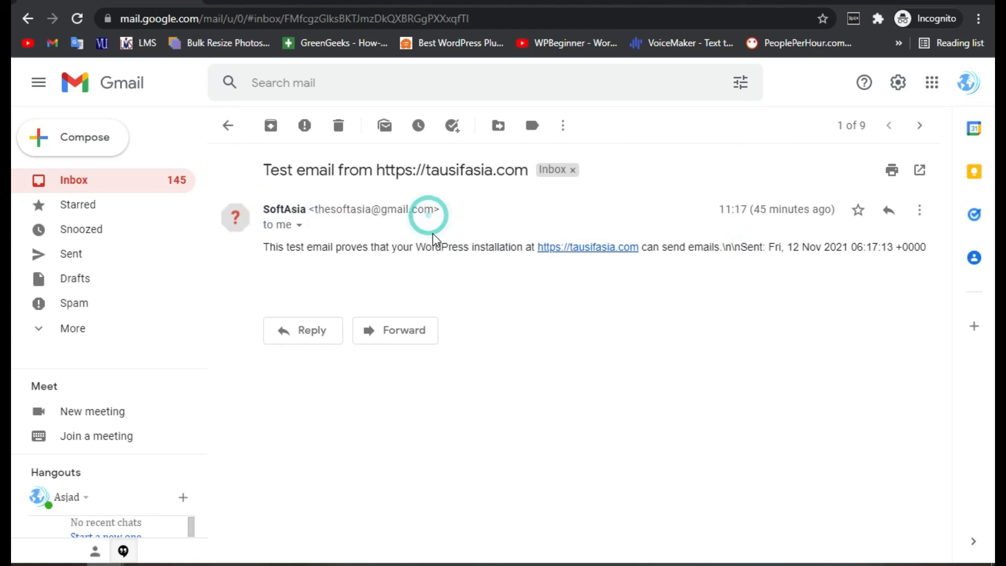
- Return to the WordPress Check & Log Email status page
{"action": "left_click", "coordinate": [106, 564]}
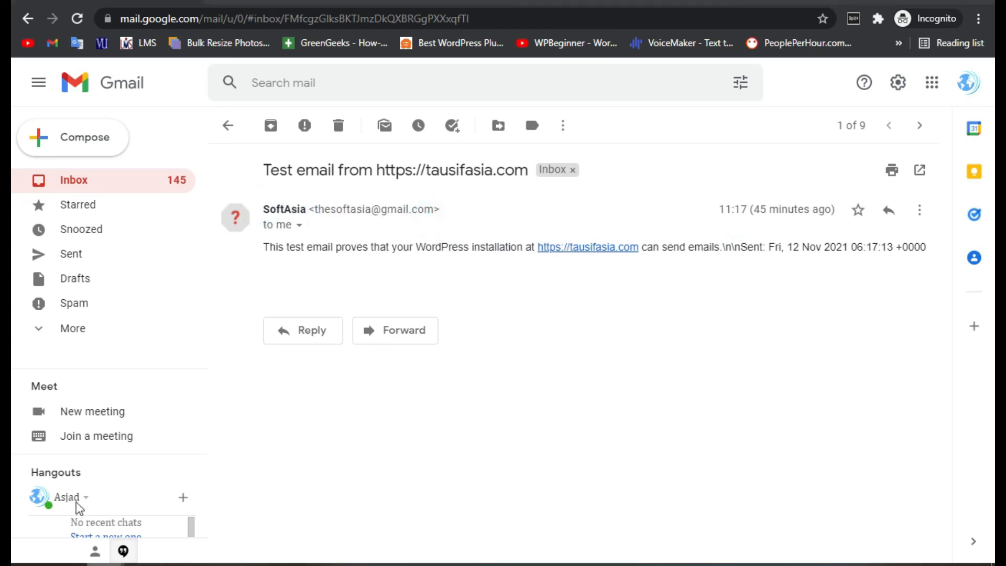
{"action": "left_click", "coordinate": [76, 499]}
{"action": "scroll", "coordinate": [326, 262], "scroll_direction": "up", "scroll_amount": 1}
{"action": "scroll", "coordinate": [325, 262], "scroll_direction": "up", "scroll_amount": 4}
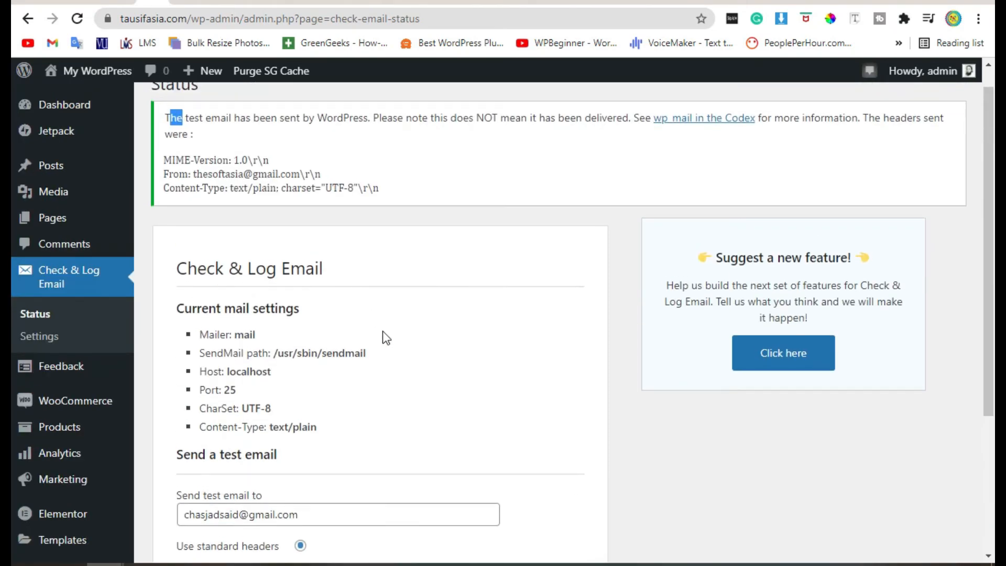
{"action": "scroll", "coordinate": [322, 346], "scroll_direction": "up", "scroll_amount": 1}
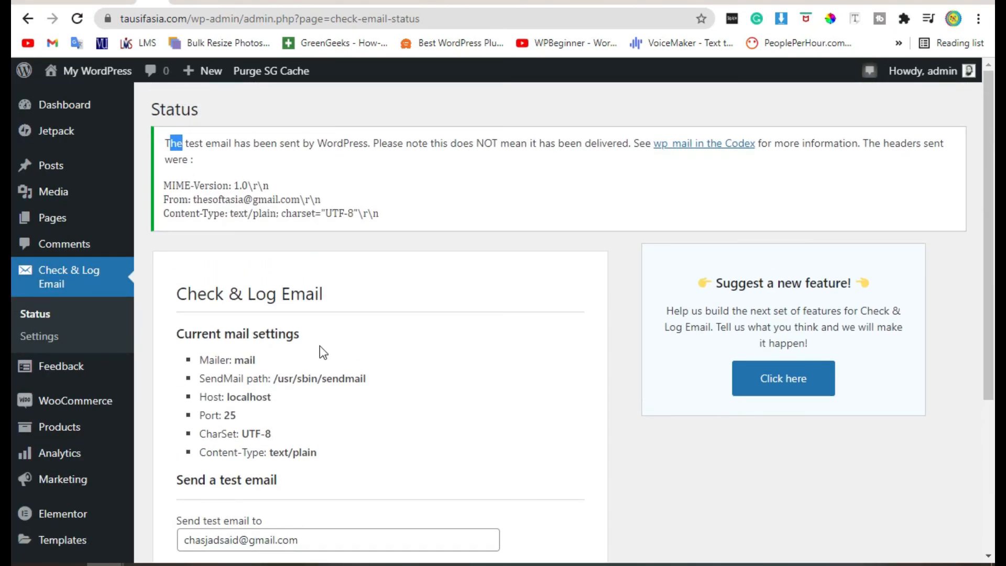